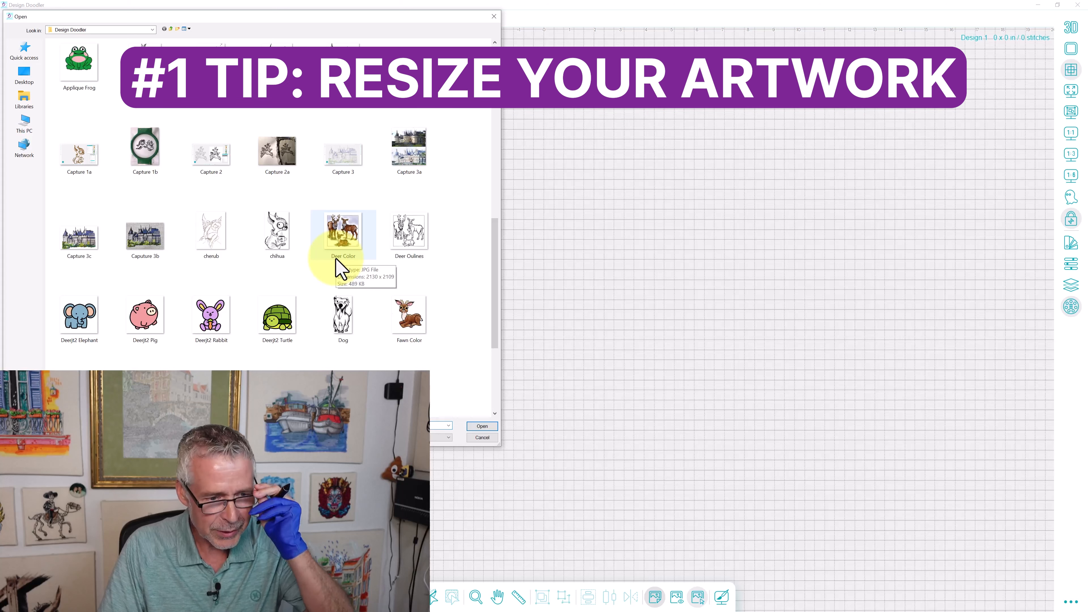
Load the Deer Color image into the design as background artwork
{"action": "left_click", "coordinate": [341, 253]}
{"action": "left_click", "coordinate": [483, 427]}
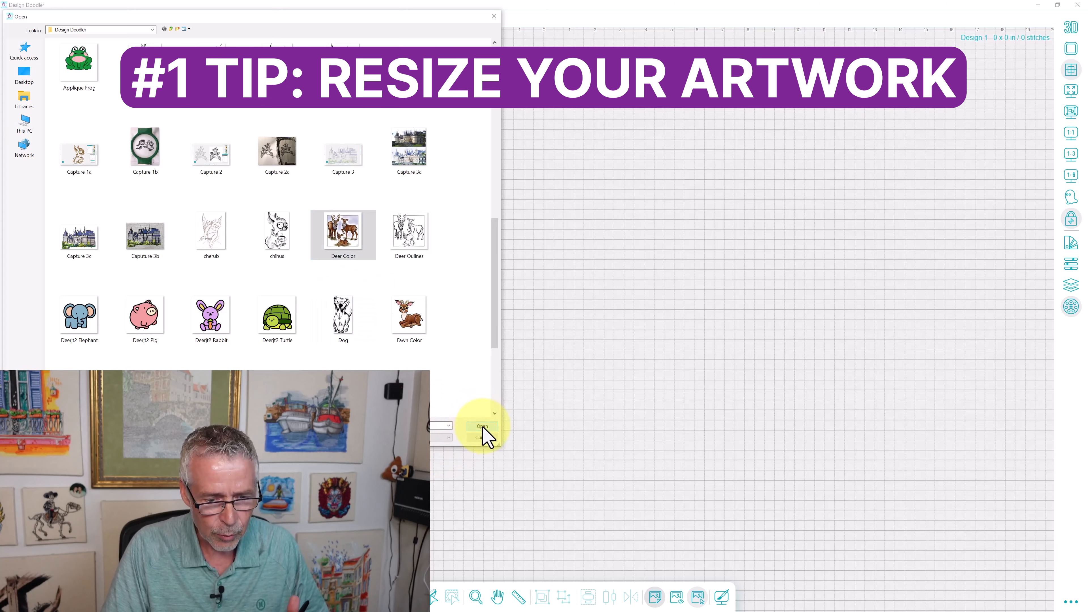
{"action": "left_click", "coordinate": [677, 597]}
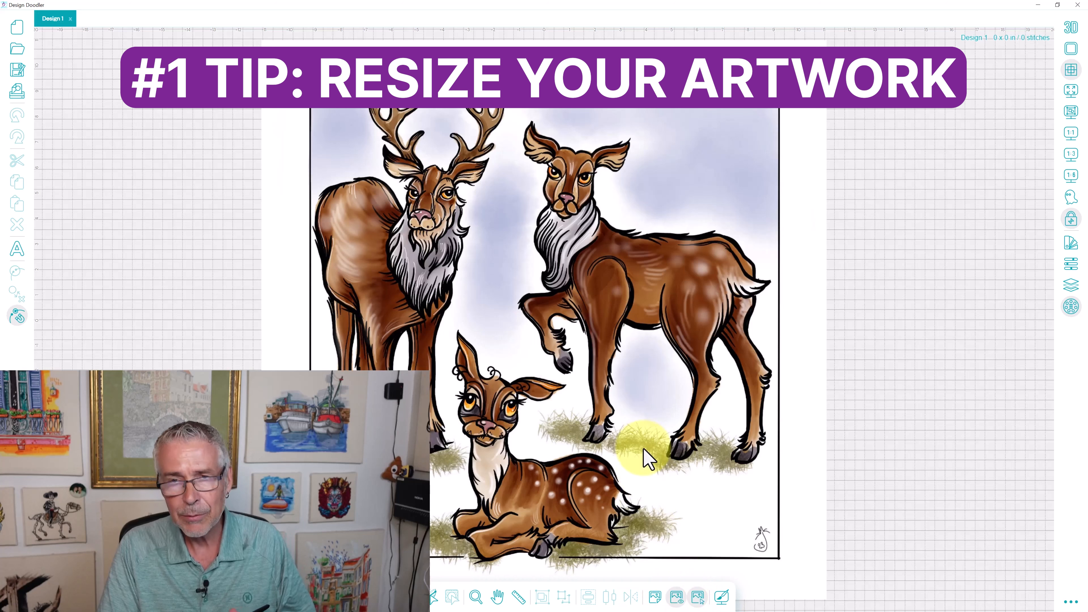
Resize the deer artwork to a width of 8 in, keeping its aspect ratio, and fit it in the view
{"action": "left_click", "coordinate": [698, 598]}
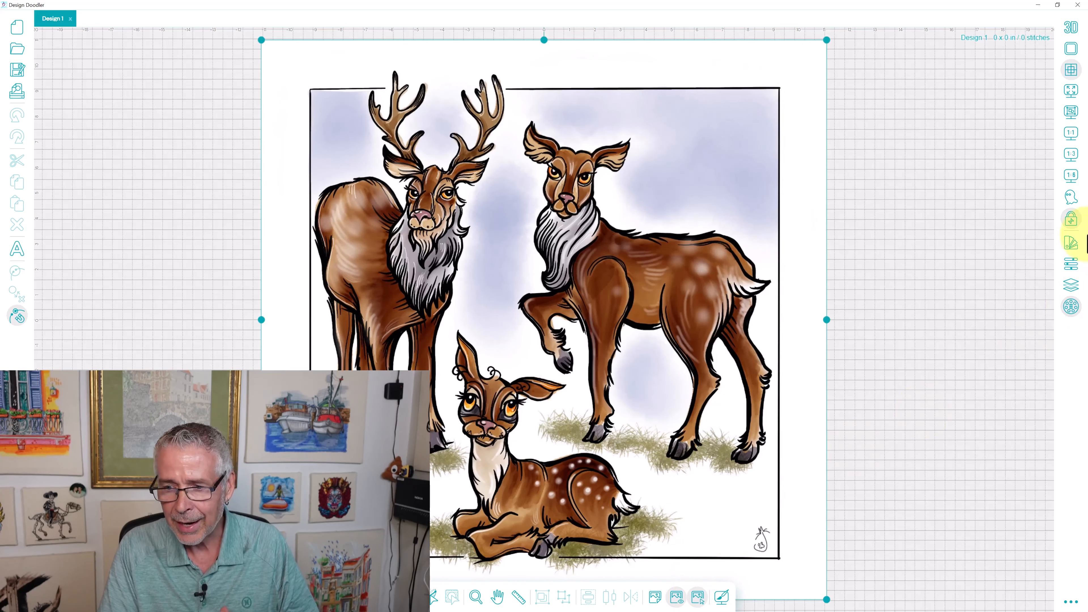
{"action": "left_click", "coordinate": [1072, 264]}
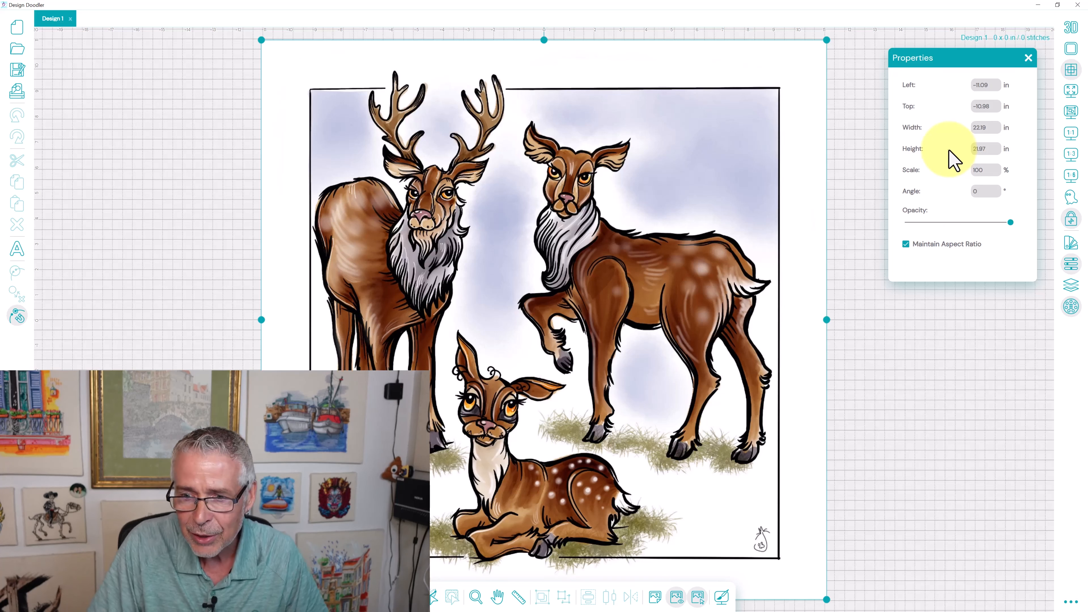
{"action": "left_click_drag", "start_coordinate": [987, 126], "coordinate": [883, 134]}
{"action": "type", "text": "8"}
{"action": "key", "text": "Return"}
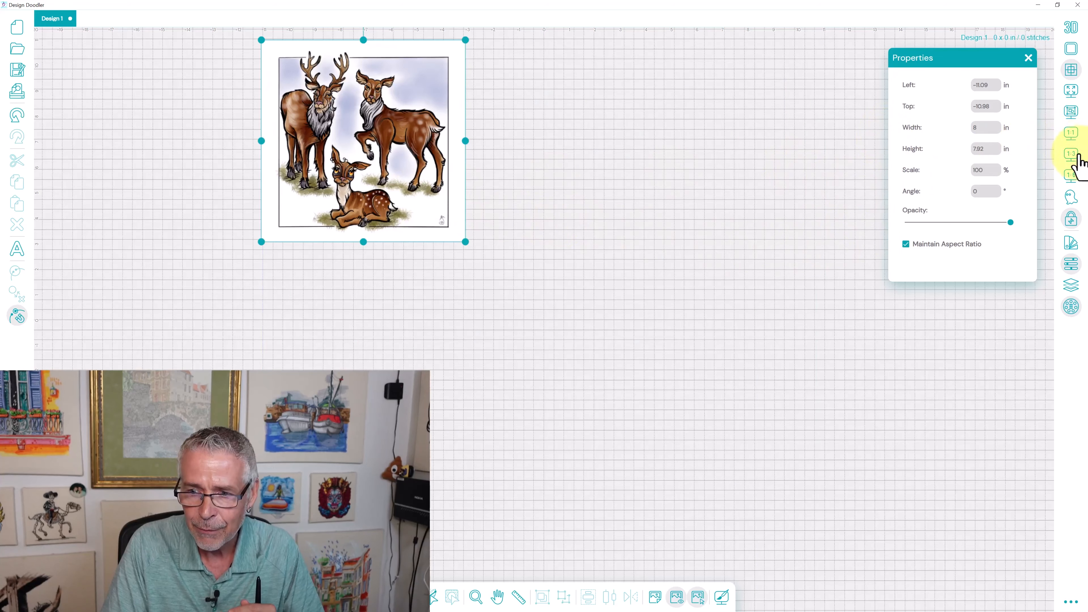
{"action": "left_click", "coordinate": [1073, 91]}
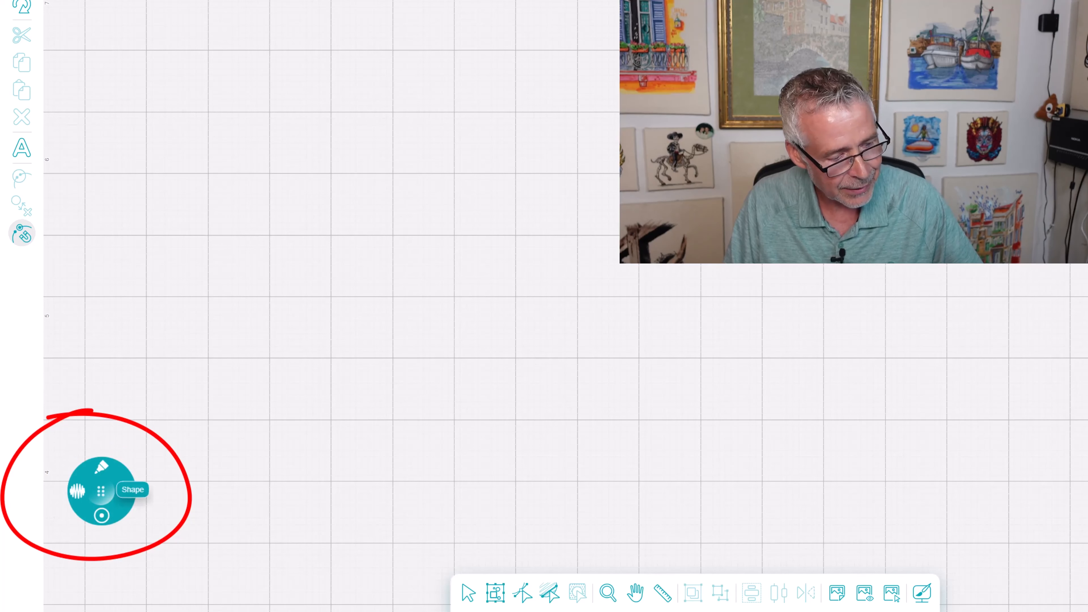
Choose the filled-shape brush and the freehand shape for drawing
{"action": "left_click", "coordinate": [127, 491]}
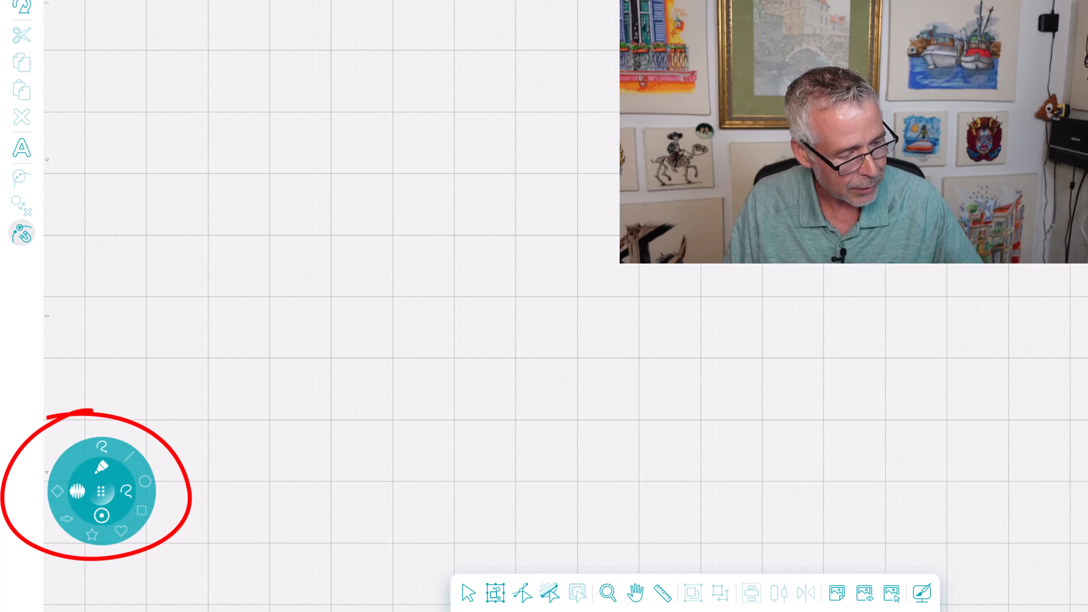
{"action": "left_click", "coordinate": [101, 467]}
{"action": "left_click", "coordinate": [92, 535]}
{"action": "left_click", "coordinate": [102, 467]}
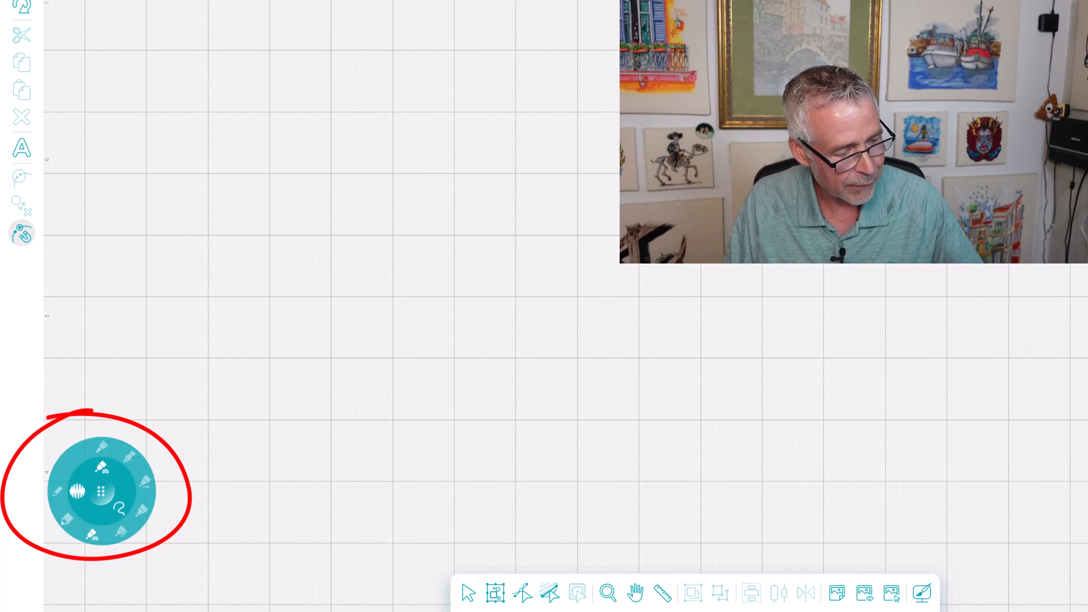
{"action": "left_click", "coordinate": [119, 508]}
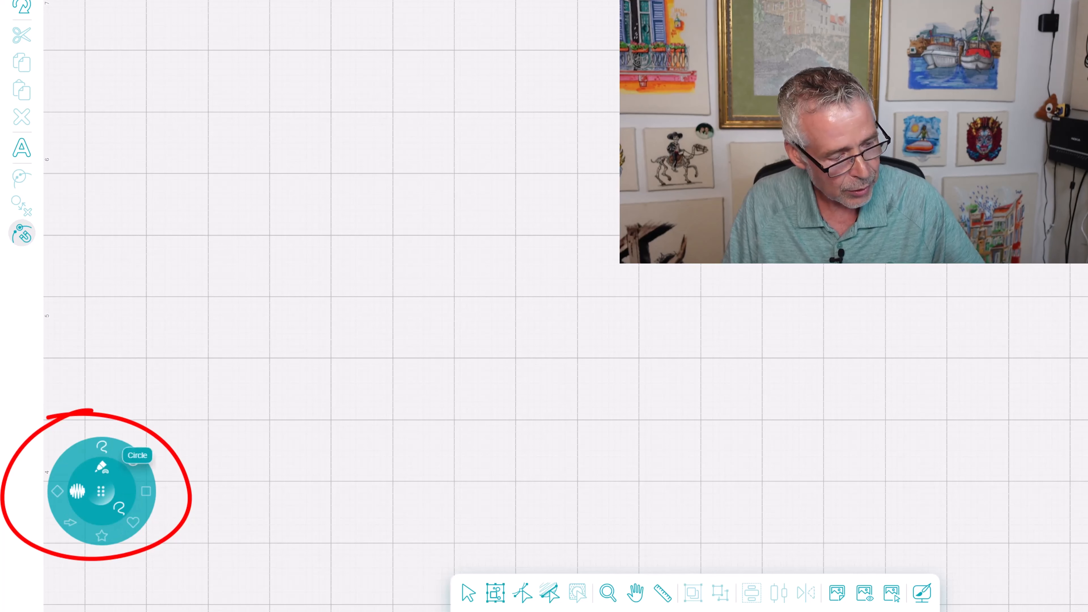
Draw a freehand curved shape that closes on itself on the empty canvas and preview its stitches in 3D
{"action": "left_click_drag", "start_coordinate": [298, 324], "coordinate": [354, 372]}
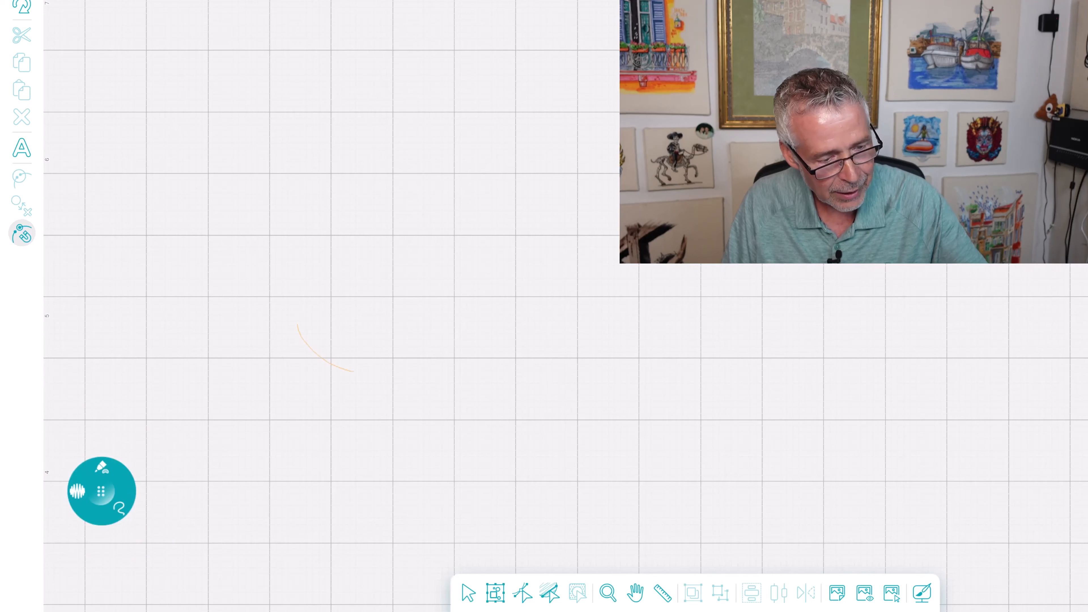
{"action": "mouse_move", "coordinate": [338, 209]}
{"action": "left_mouse_down"}
{"action": "mouse_move", "coordinate": [421, 257]}
{"action": "mouse_move", "coordinate": [324, 317]}
{"action": "left_mouse_up"}
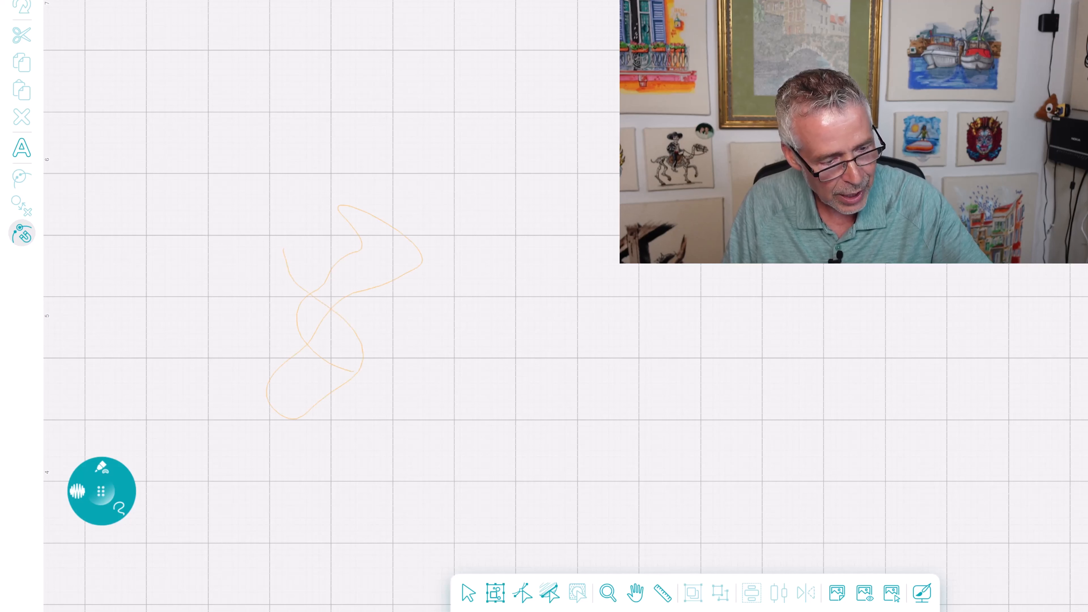
{"action": "left_click", "coordinate": [305, 341]}
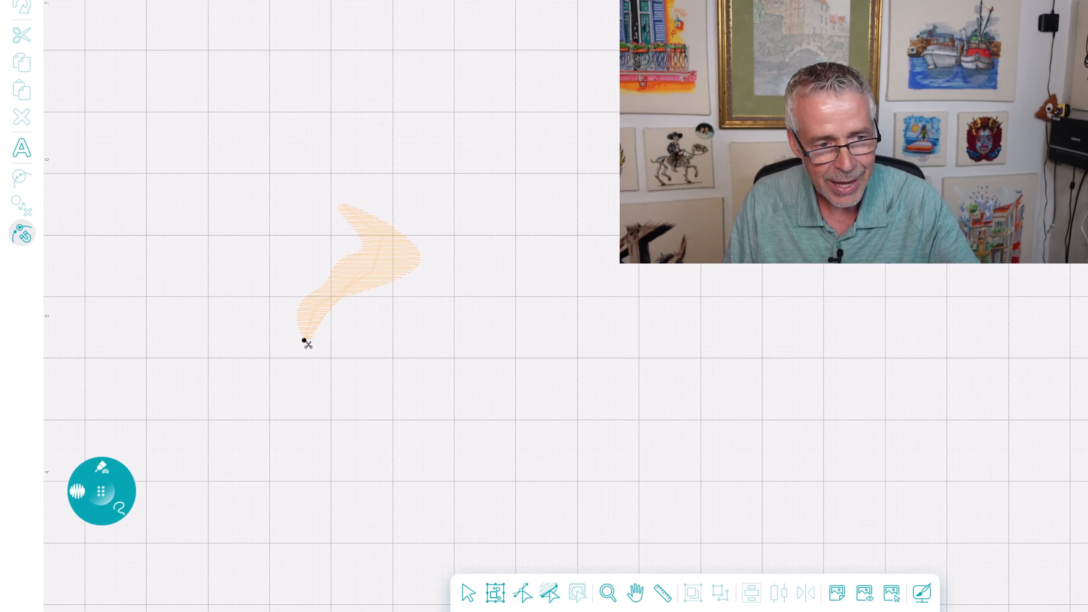
{"action": "key", "text": "t"}
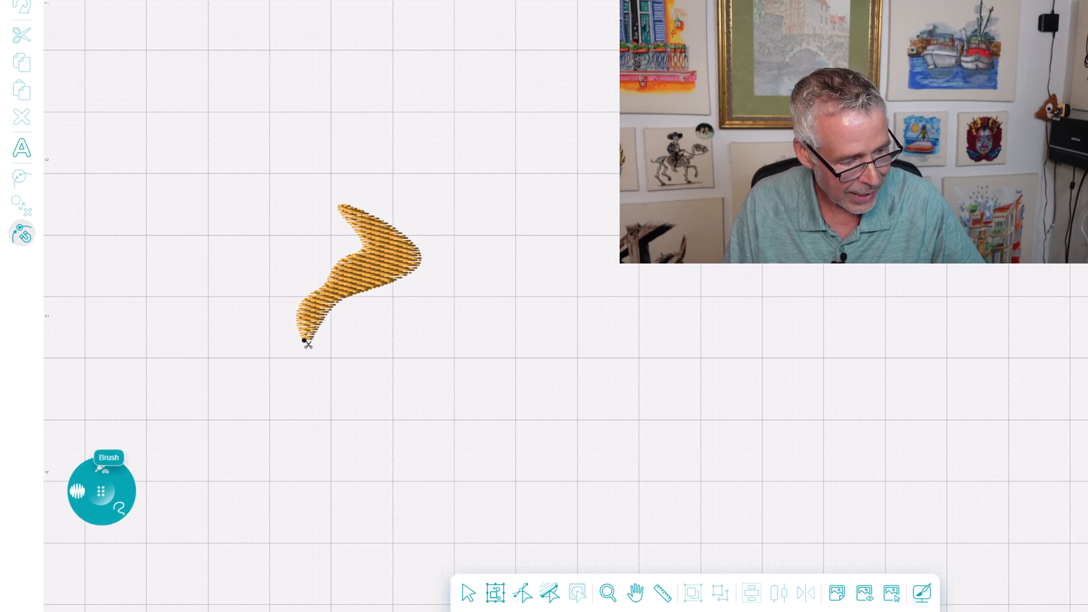
{"action": "left_click", "coordinate": [101, 468]}
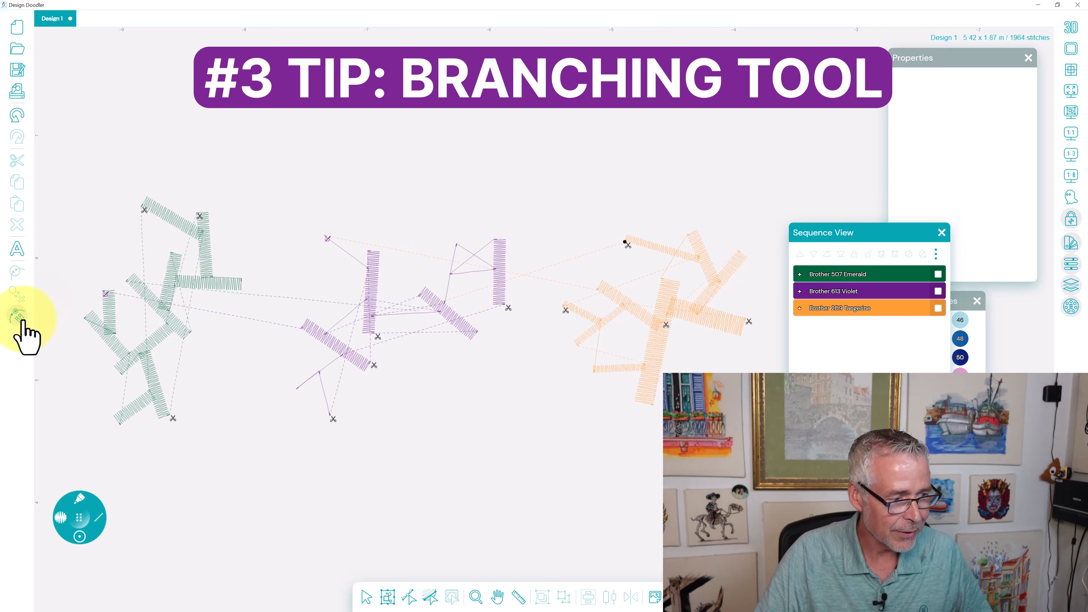
Apply the Branching tool separately to all Brother 507 Emerald objects and all Brother 209 Tangerine objects
{"action": "left_click", "coordinate": [938, 275]}
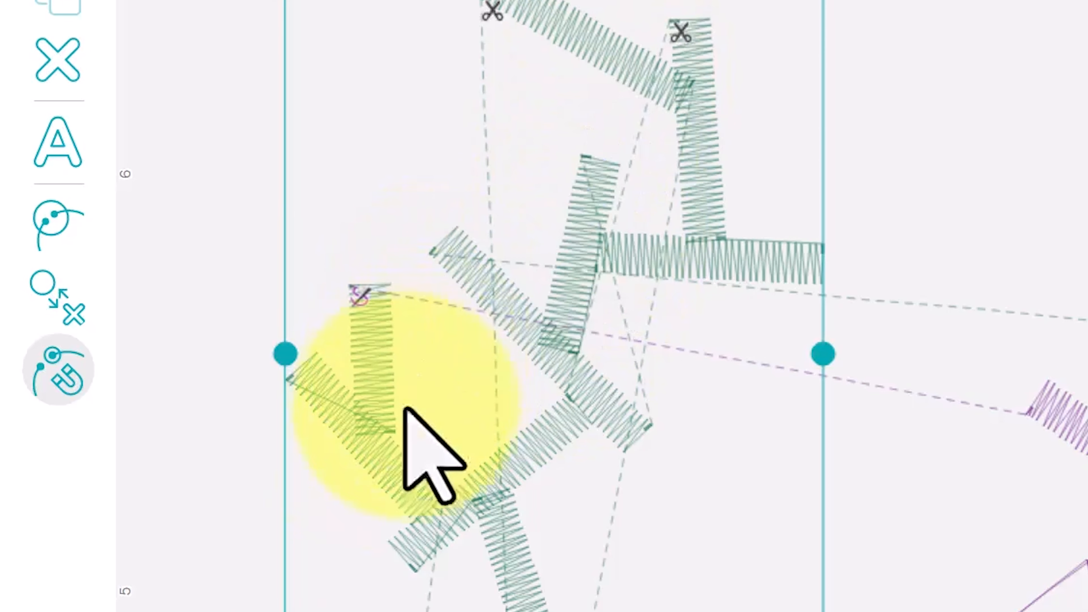
{"action": "left_click", "coordinate": [49, 301]}
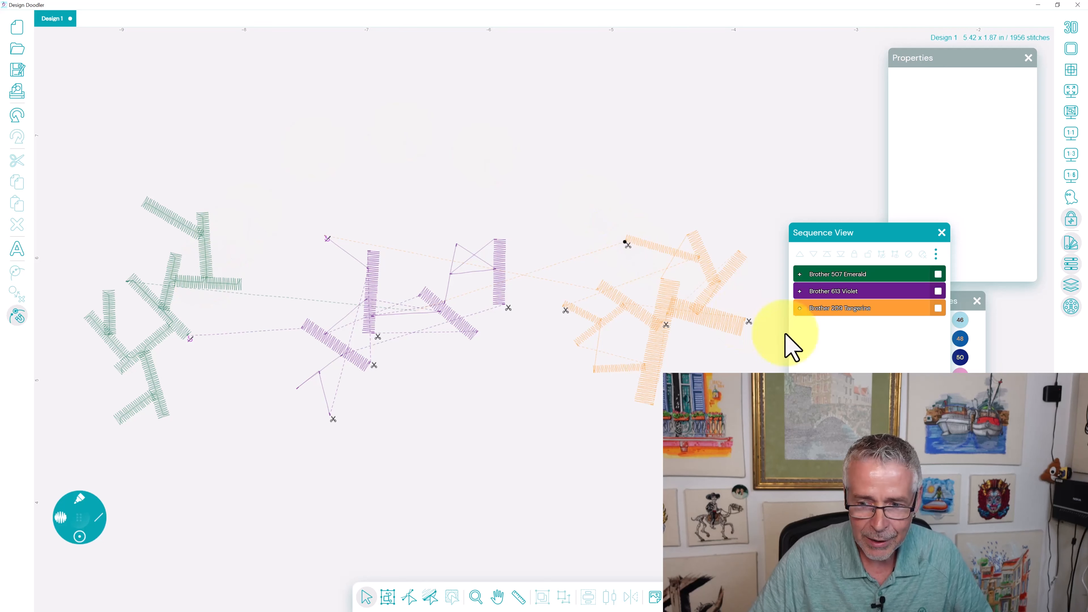
{"action": "left_click", "coordinate": [937, 291]}
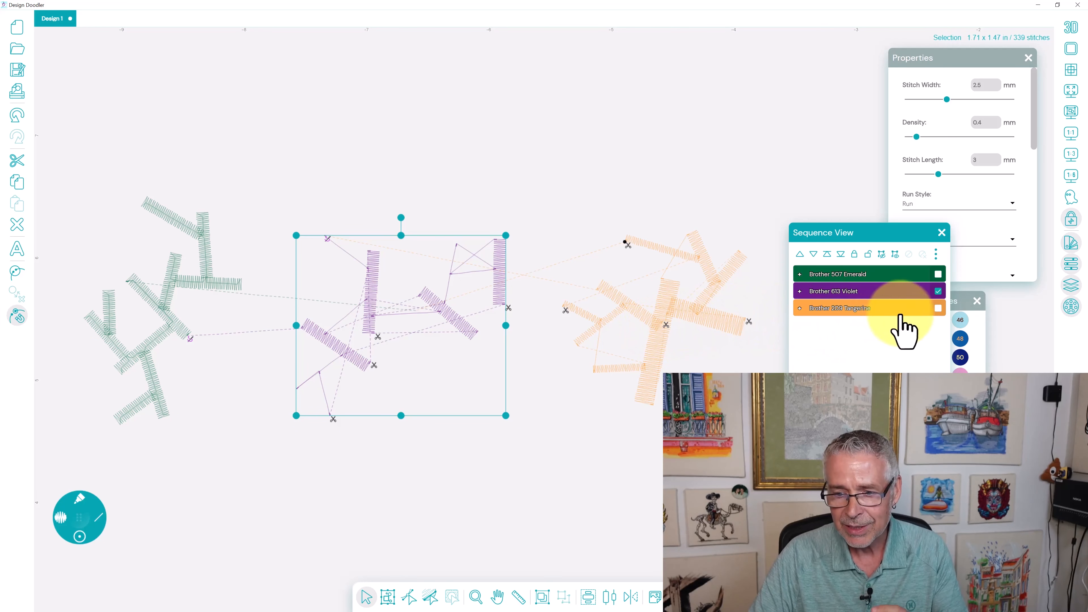
{"action": "left_click", "coordinate": [938, 291]}
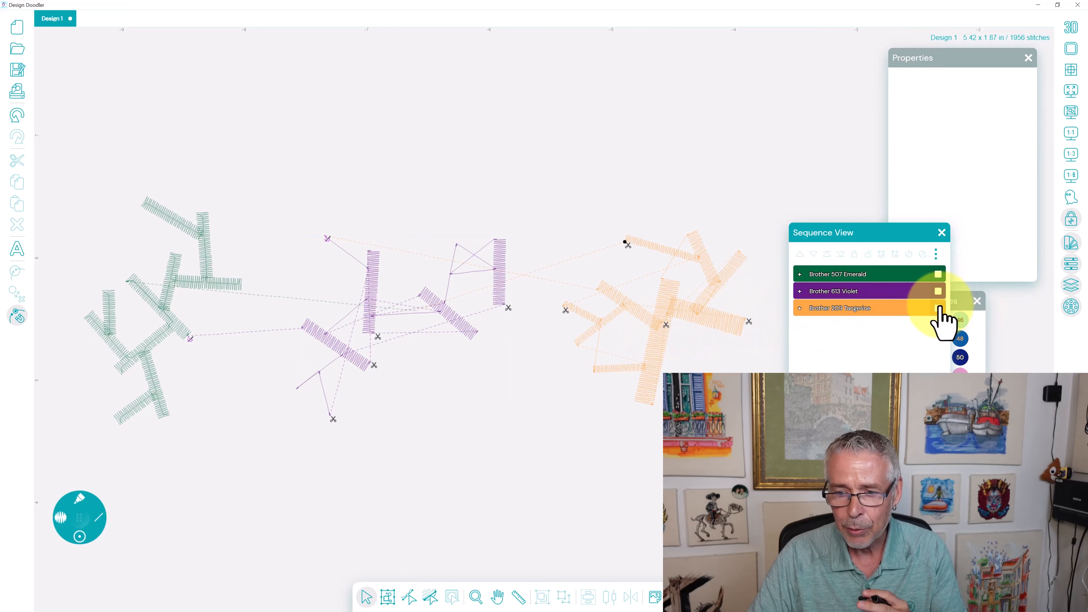
{"action": "left_click", "coordinate": [939, 309]}
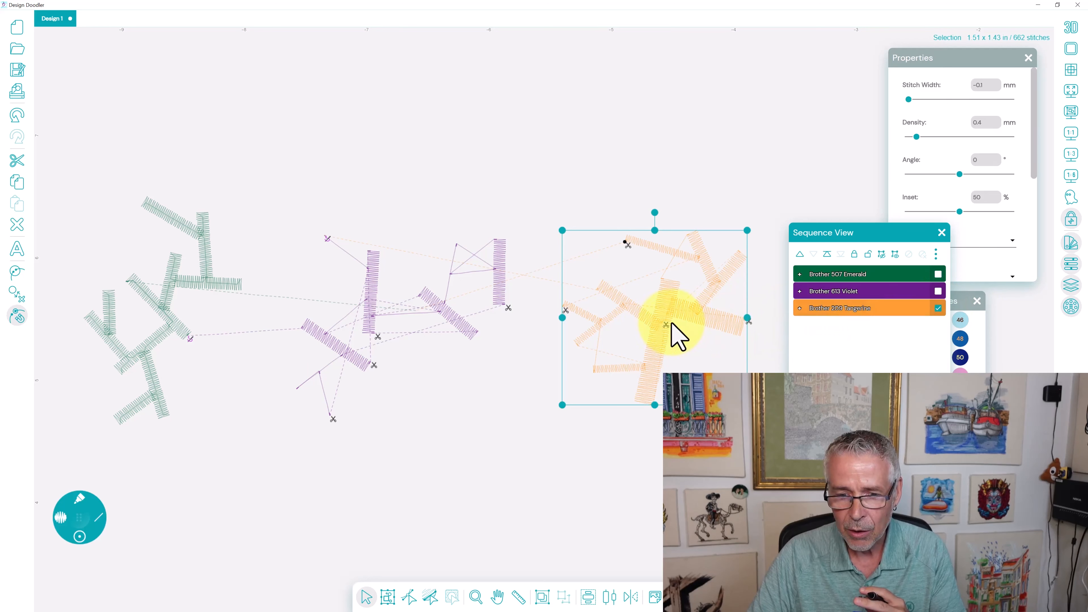
{"action": "left_click", "coordinate": [20, 296]}
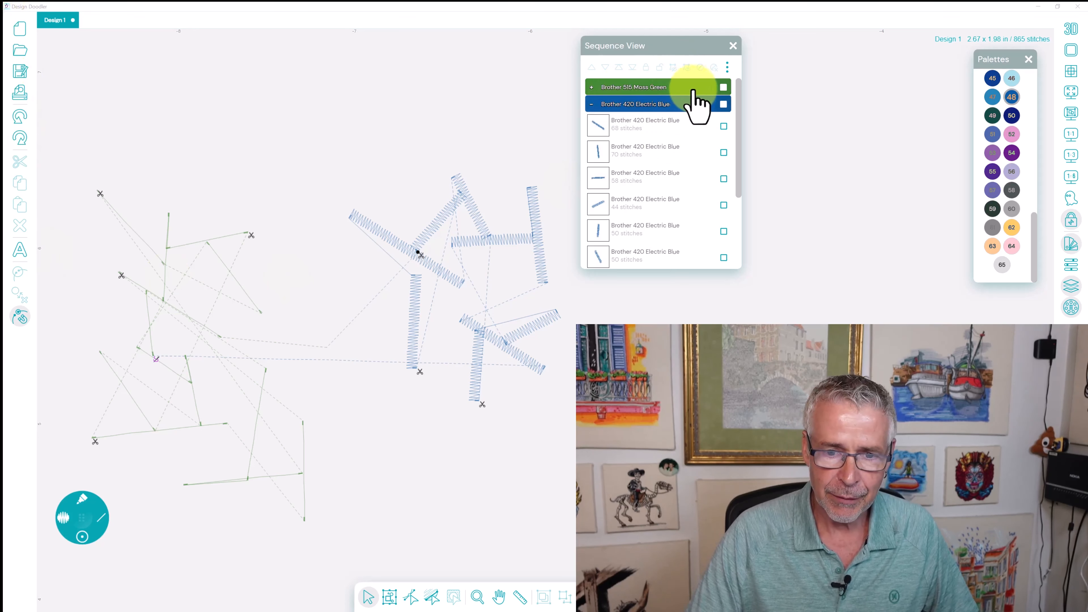
Inspect the Brother 515 Moss Green run segments in 3D and combine them all with the Branching tool
{"action": "left_click", "coordinate": [724, 87]}
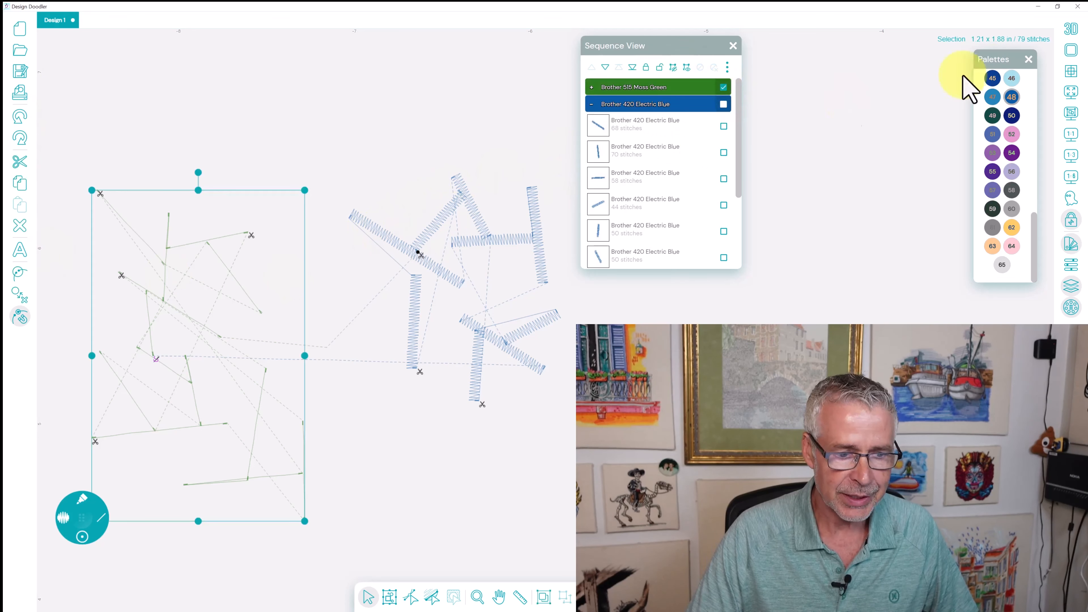
{"action": "left_click", "coordinate": [1072, 30]}
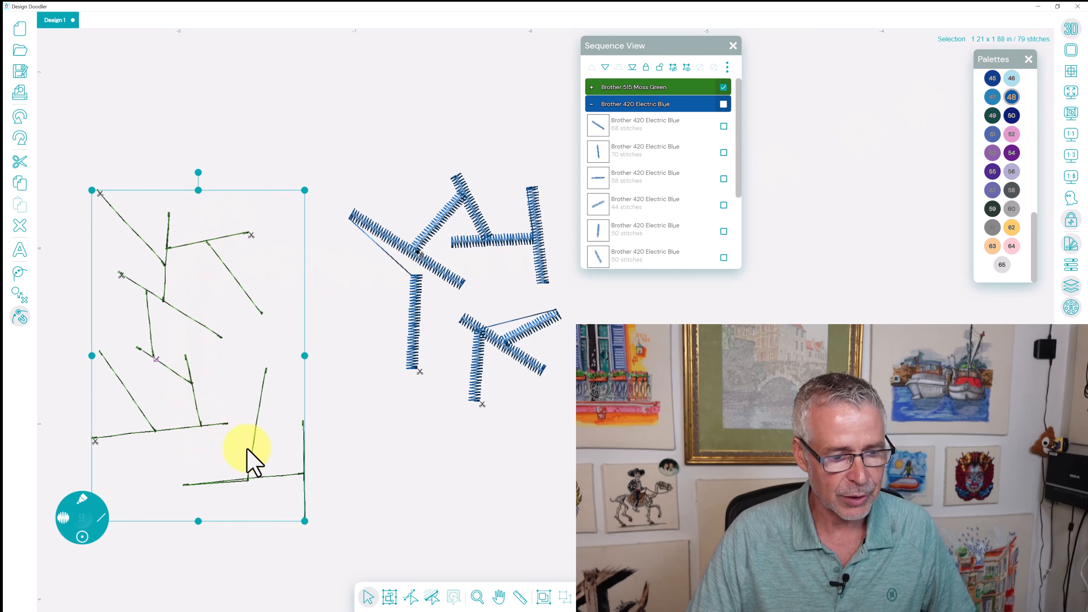
{"action": "left_click", "coordinate": [592, 88]}
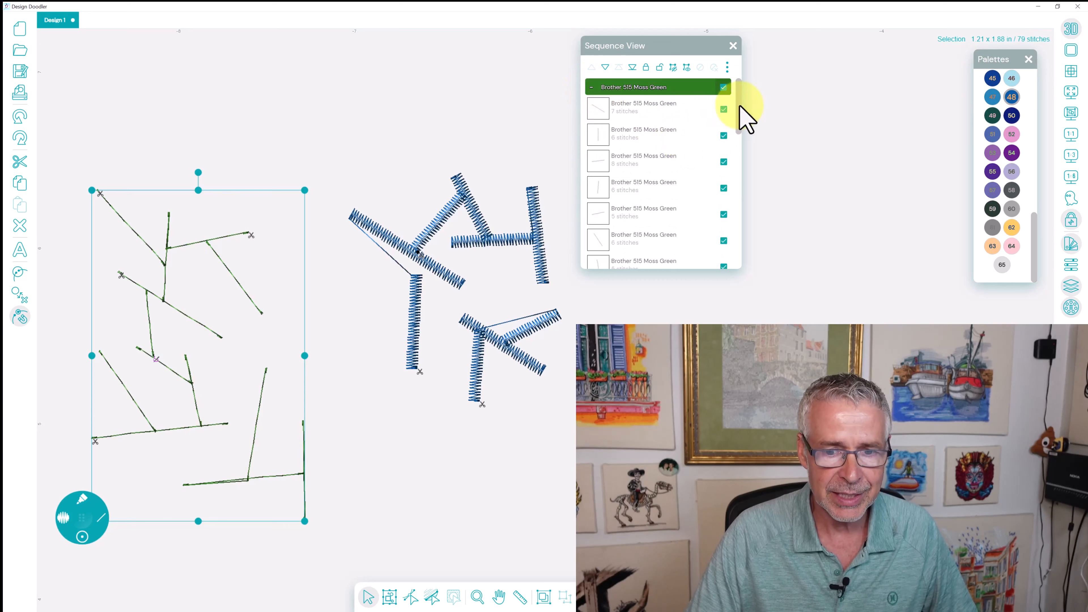
{"action": "left_click_drag", "start_coordinate": [740, 112], "coordinate": [746, 151]}
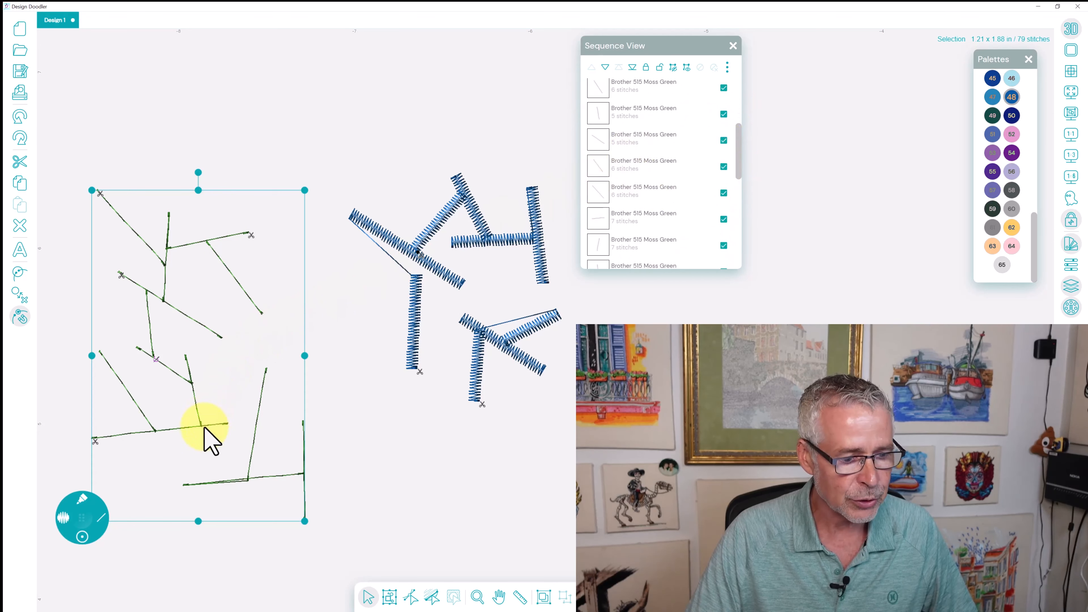
{"action": "left_click", "coordinate": [17, 294]}
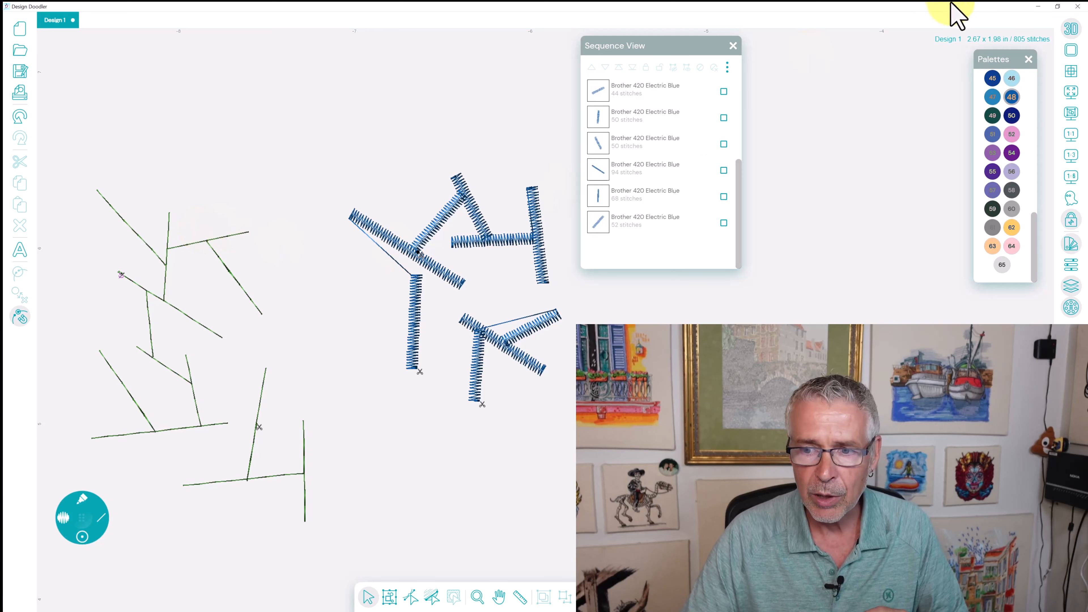
{"action": "left_click", "coordinate": [1071, 29]}
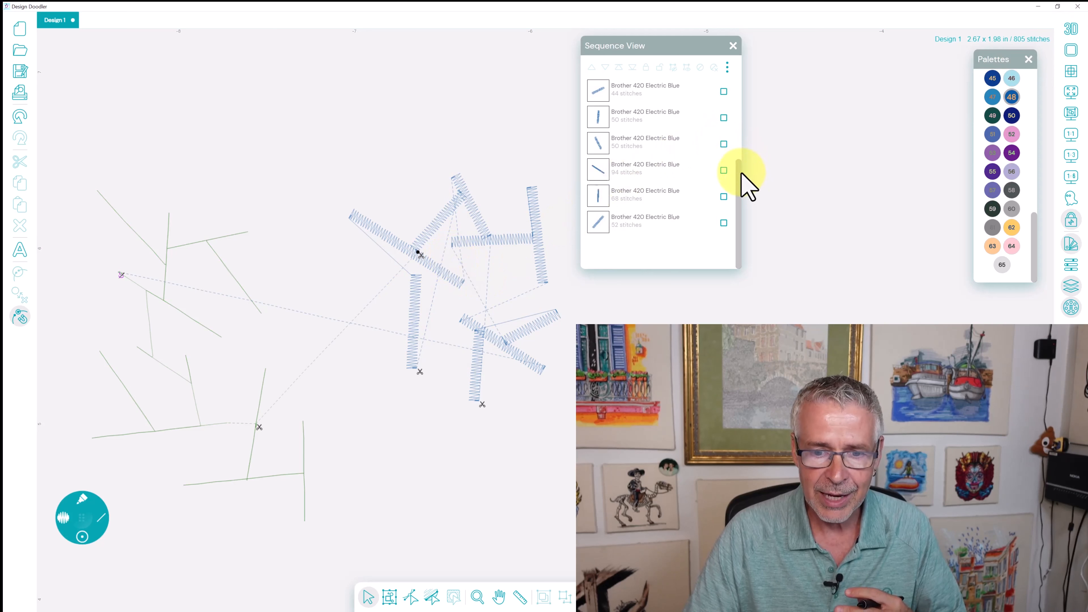
Combine all Brother 420 Electric Blue segments with the Branching tool and preview the result in 3D
{"action": "left_click_drag", "start_coordinate": [741, 178], "coordinate": [760, 98]}
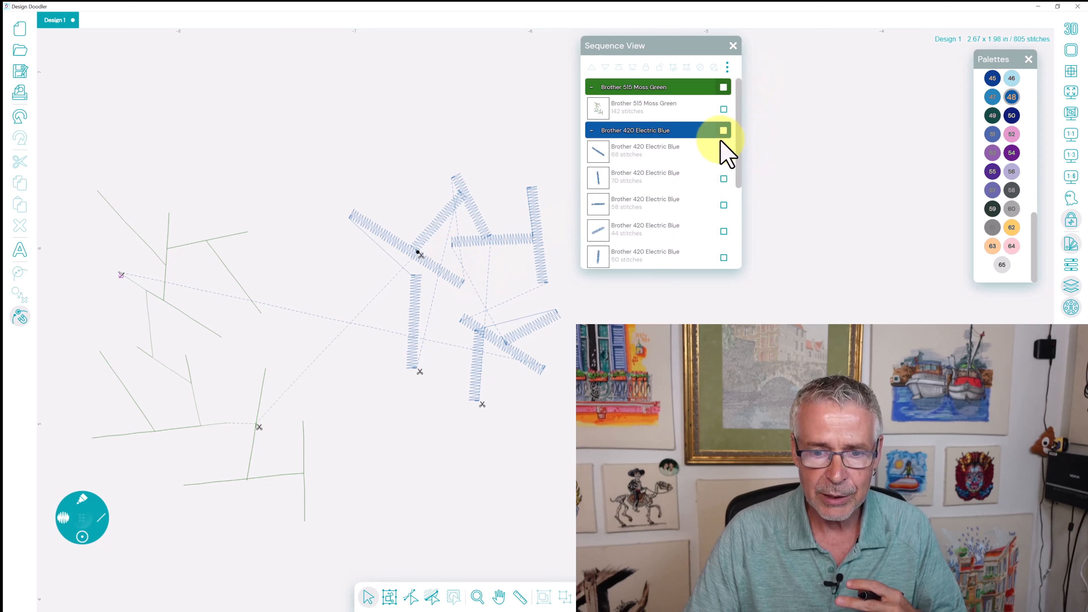
{"action": "left_click", "coordinate": [723, 131]}
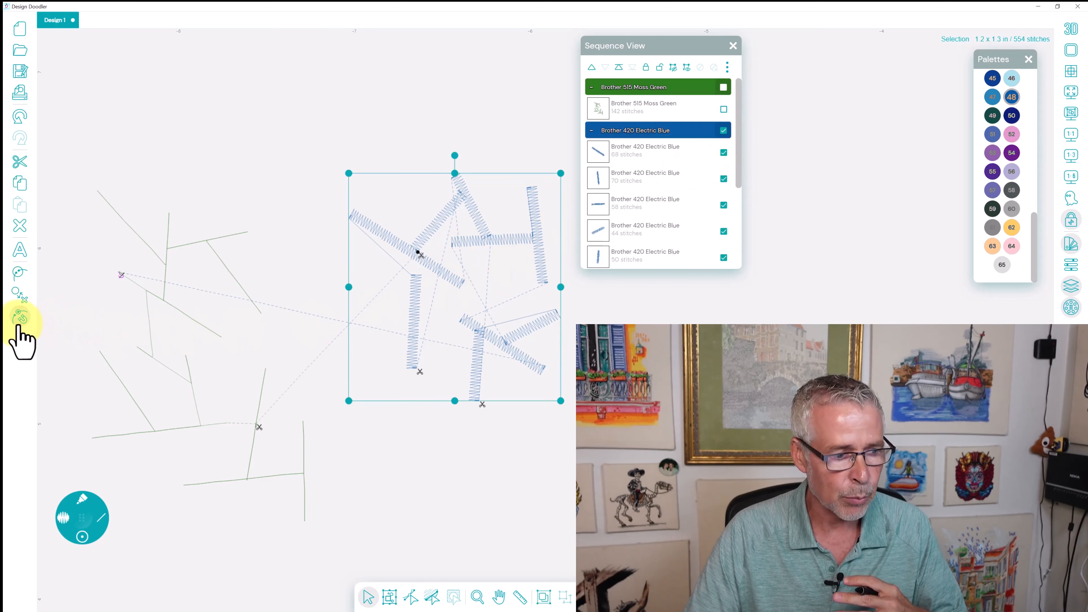
{"action": "left_click", "coordinate": [17, 298]}
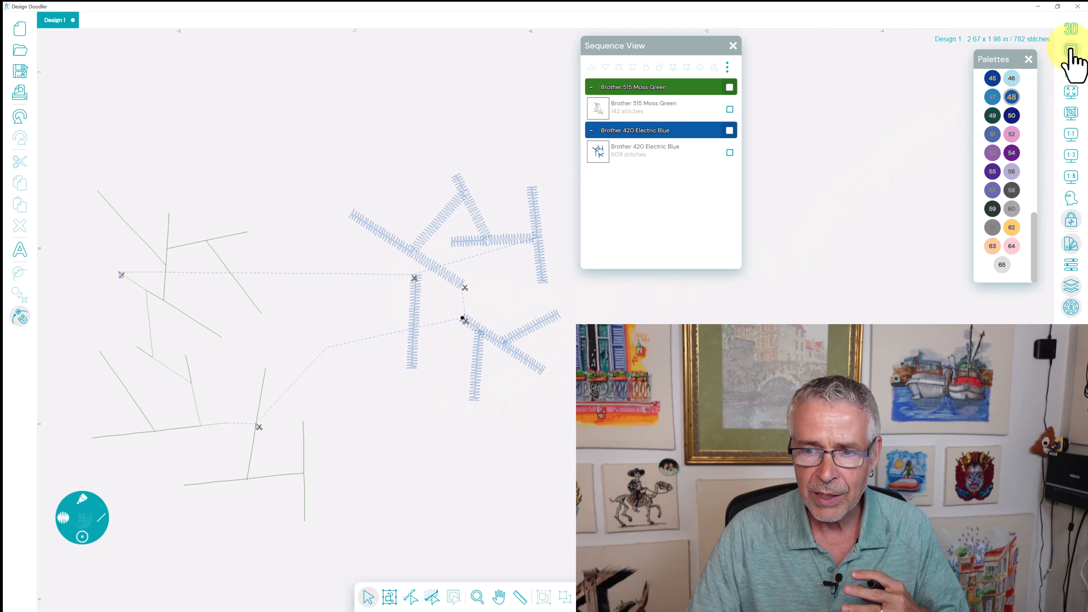
{"action": "left_click", "coordinate": [1070, 30]}
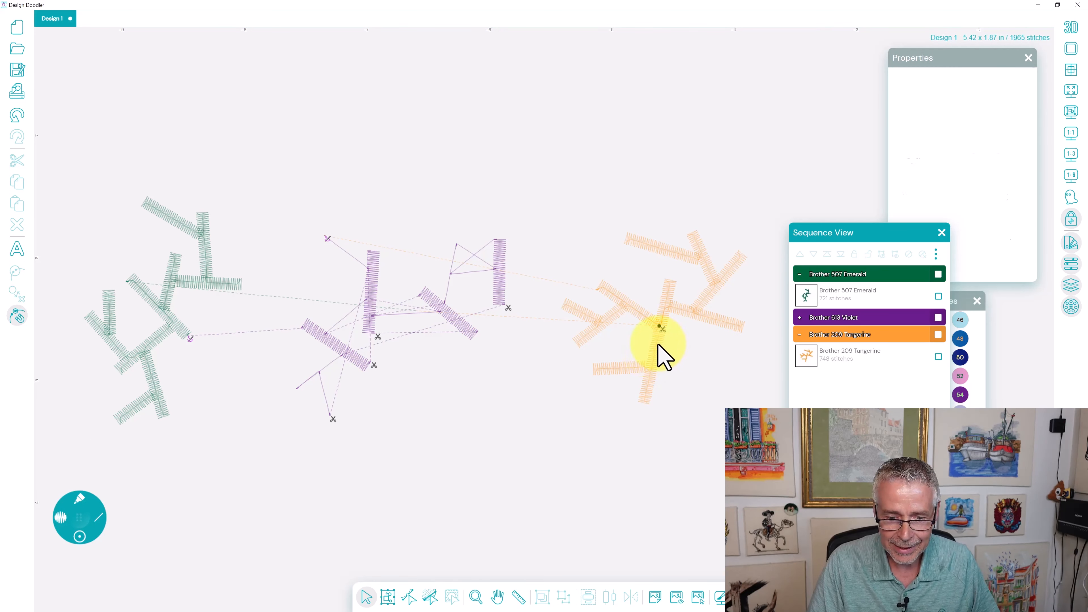
Try a wider stitch width on the branched Tangerine object, and set it to 2.7 mm
{"action": "left_click", "coordinate": [659, 345]}
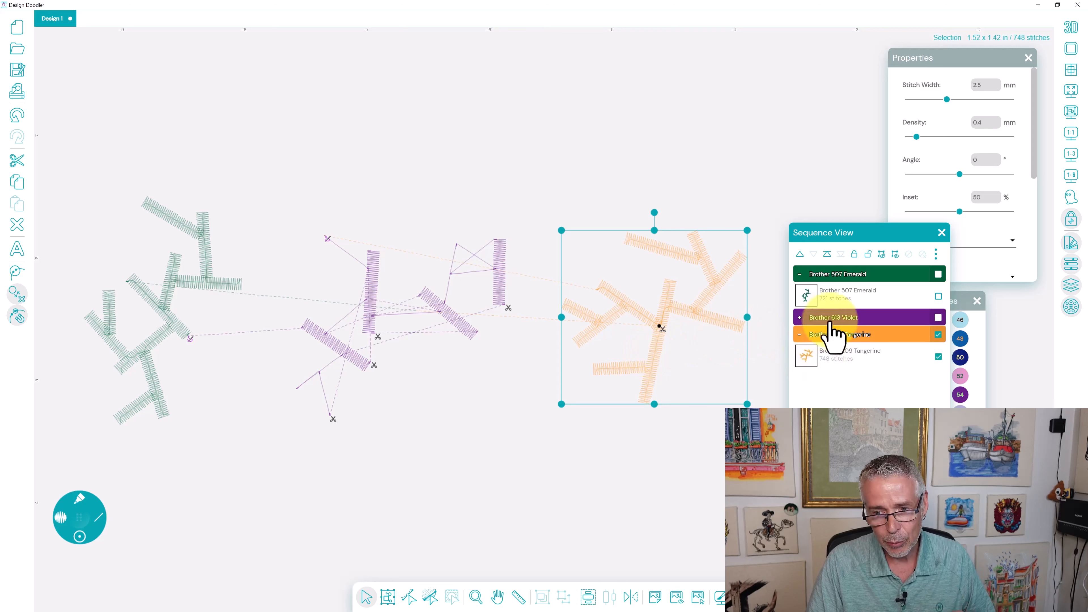
{"action": "left_click", "coordinate": [955, 84]}
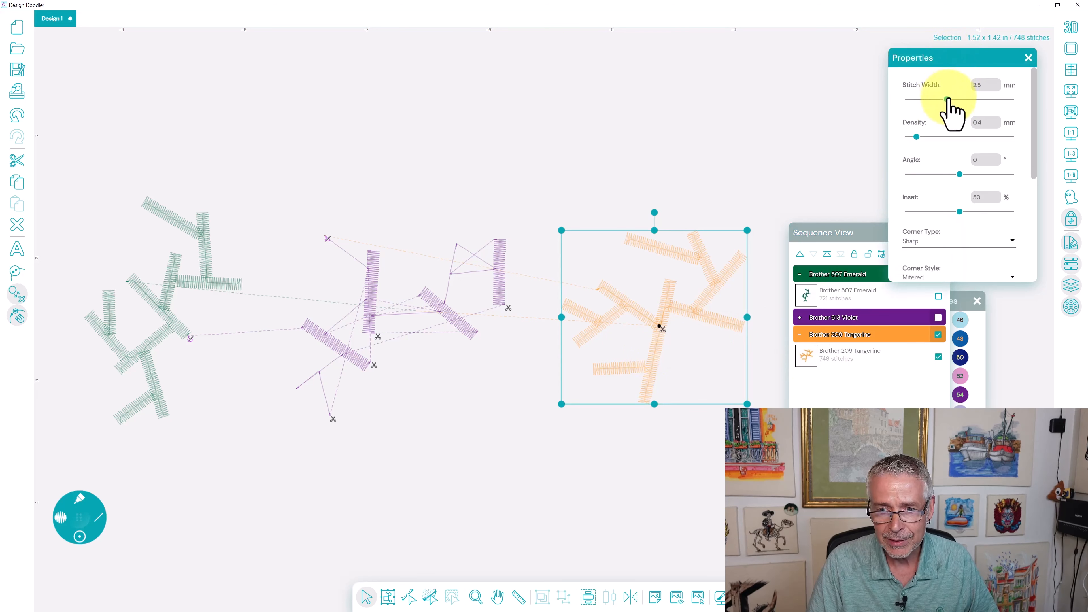
{"action": "left_click_drag", "start_coordinate": [948, 99], "coordinate": [986, 122]}
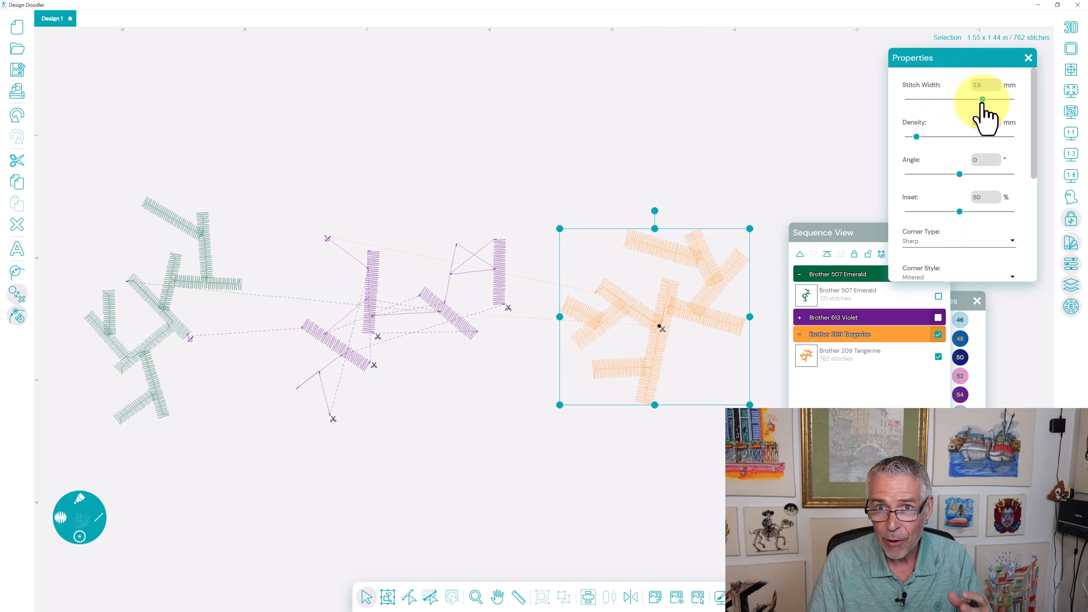
{"action": "left_click_drag", "start_coordinate": [984, 109], "coordinate": [952, 113]}
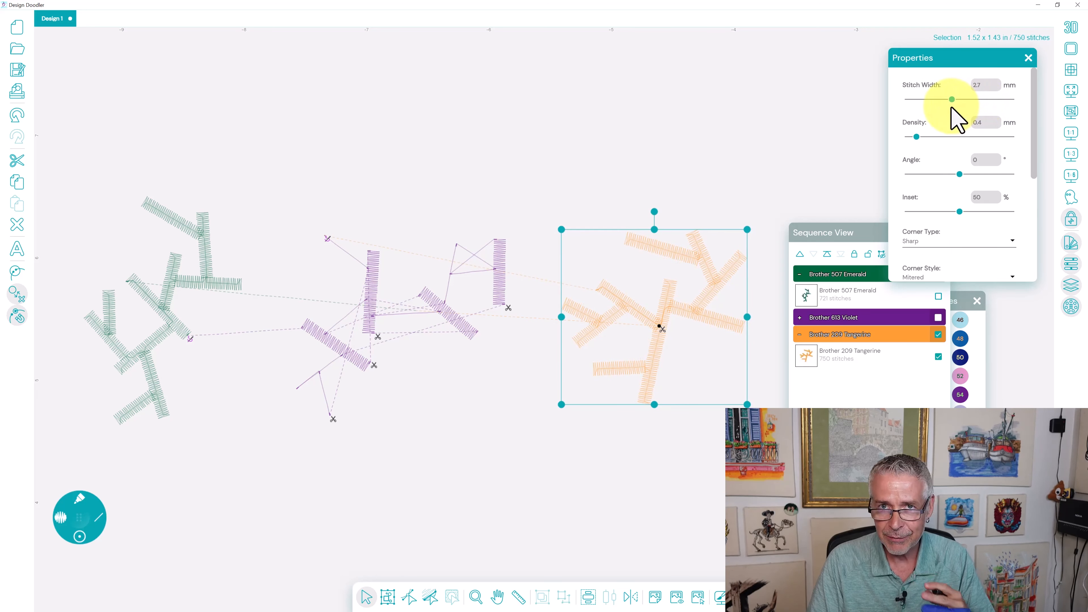
Remove the branching from the Brother 507 Emerald object and set its upper vertical segment's stitch width to 3.9 mm
{"action": "left_click", "coordinate": [215, 289]}
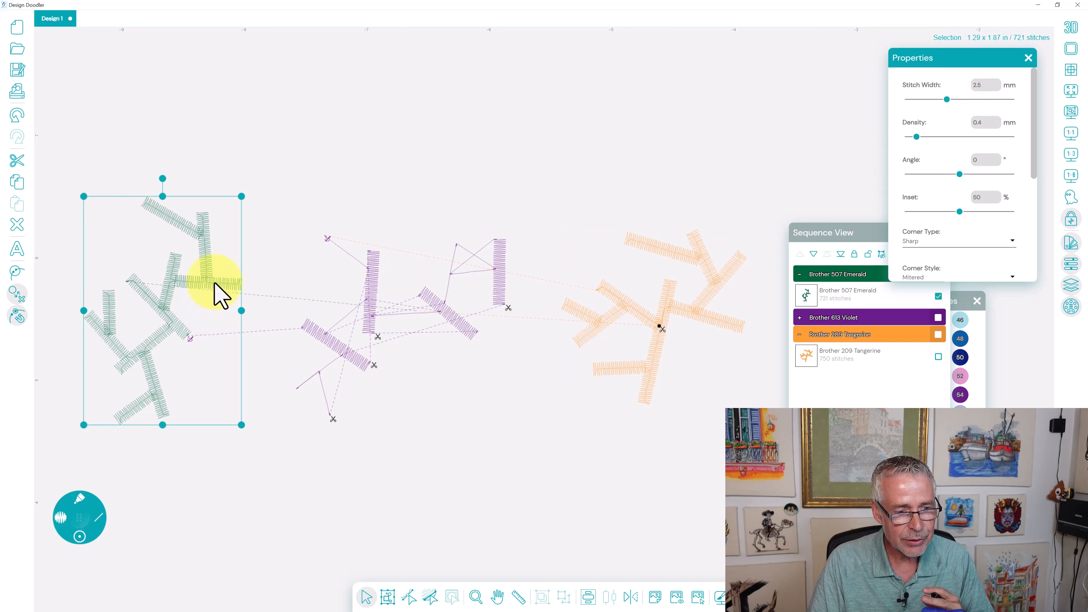
{"action": "left_click", "coordinate": [17, 291]}
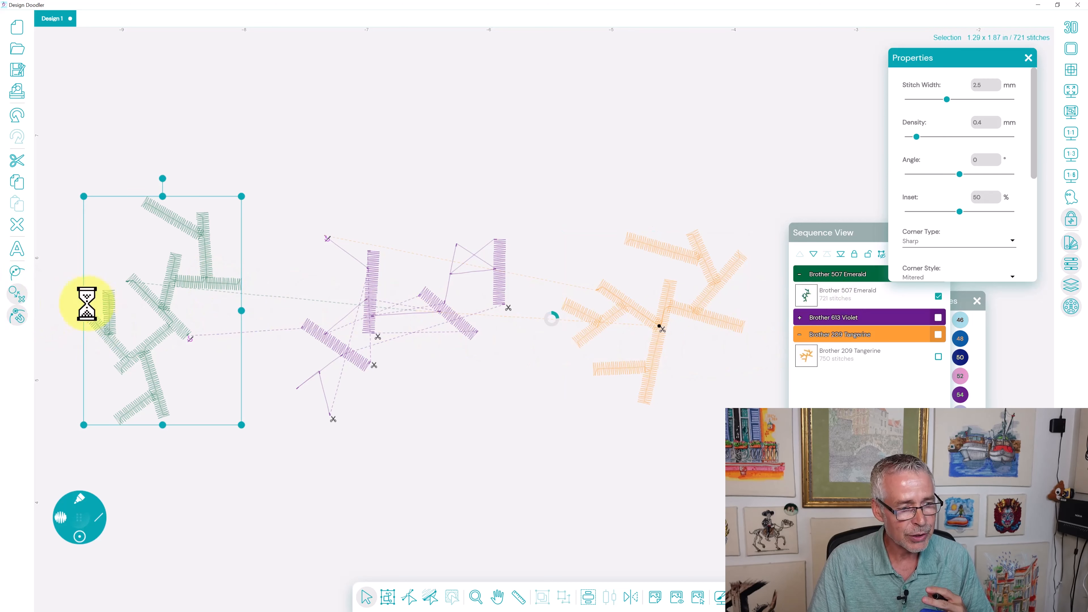
{"action": "left_click", "coordinate": [205, 267]}
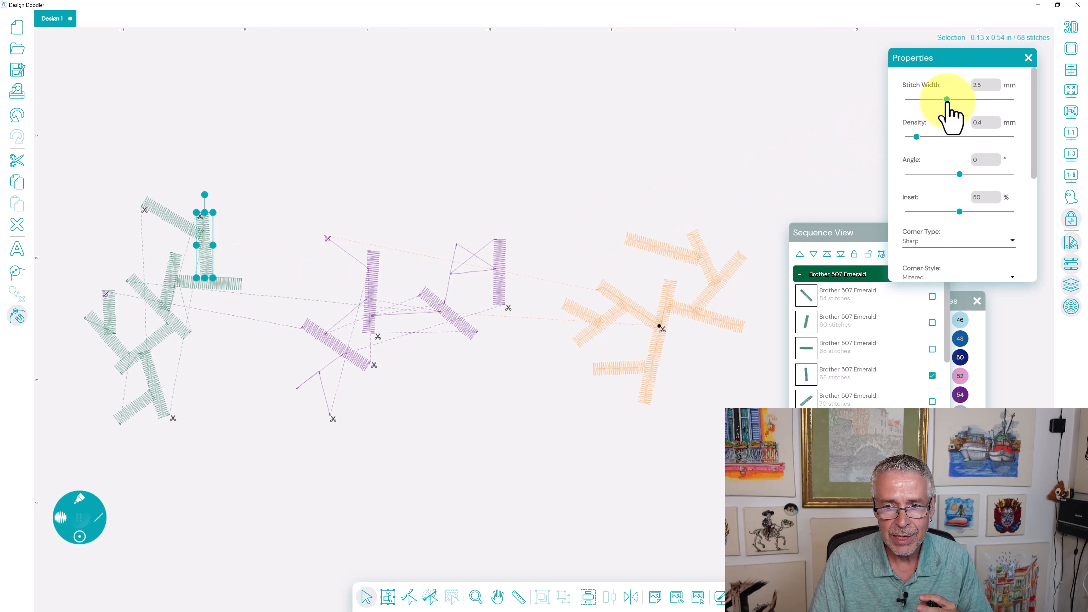
{"action": "left_click_drag", "start_coordinate": [947, 98], "coordinate": [983, 101]}
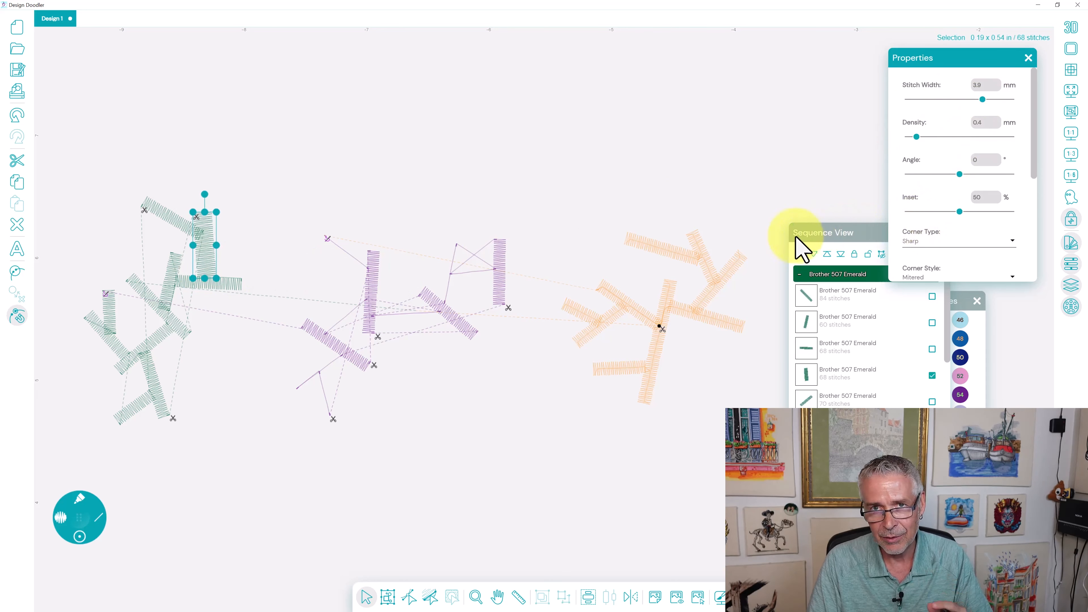
Enable the Parallel underlay for the whole branched Brother 209 Tangerine object
{"action": "left_click", "coordinate": [659, 336]}
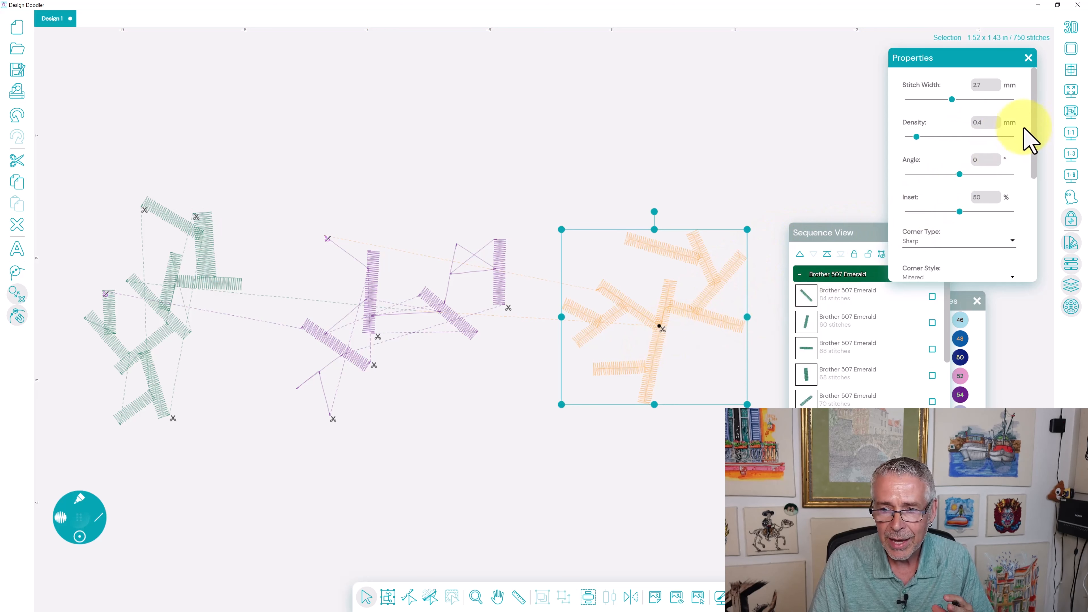
{"action": "scroll", "coordinate": [1040, 139], "scroll_direction": "down", "scroll_amount": 3}
{"action": "scroll", "coordinate": [1031, 180], "scroll_direction": "down", "scroll_amount": 5}
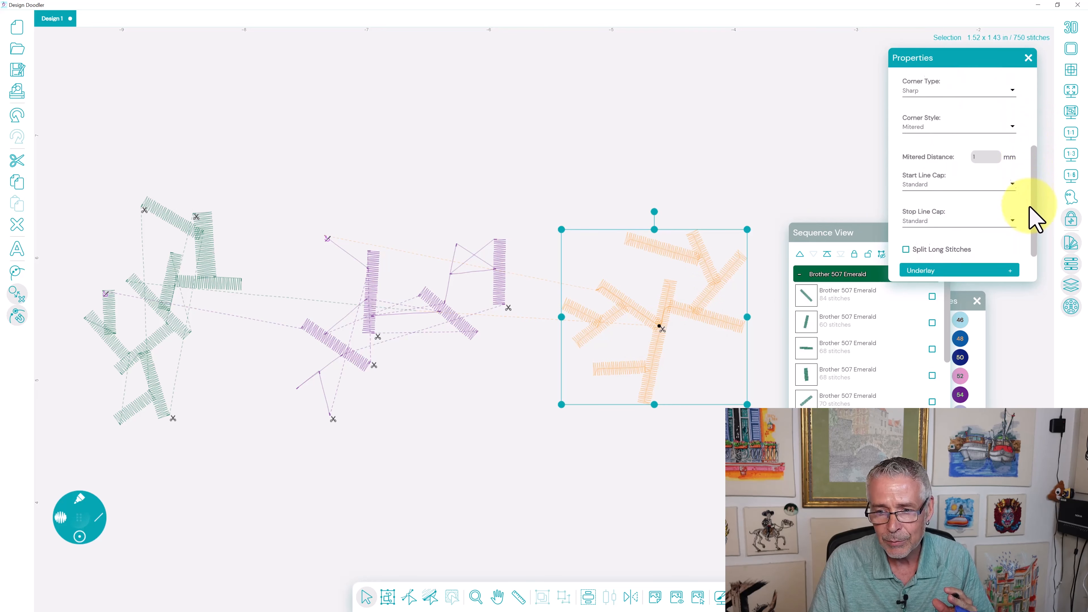
{"action": "left_click", "coordinate": [1012, 227]}
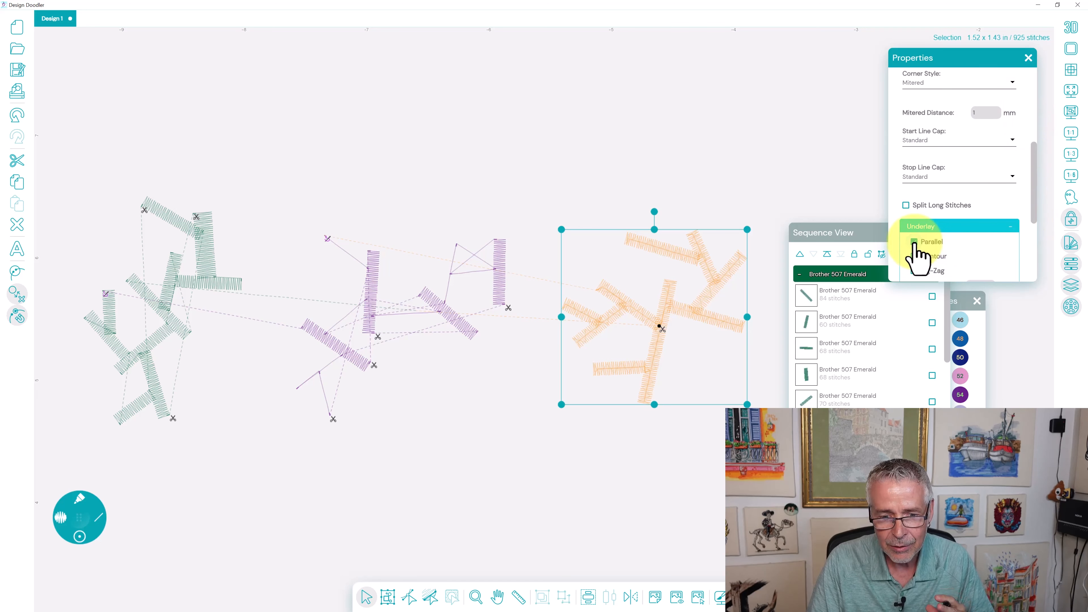
{"action": "left_click", "coordinate": [813, 208]}
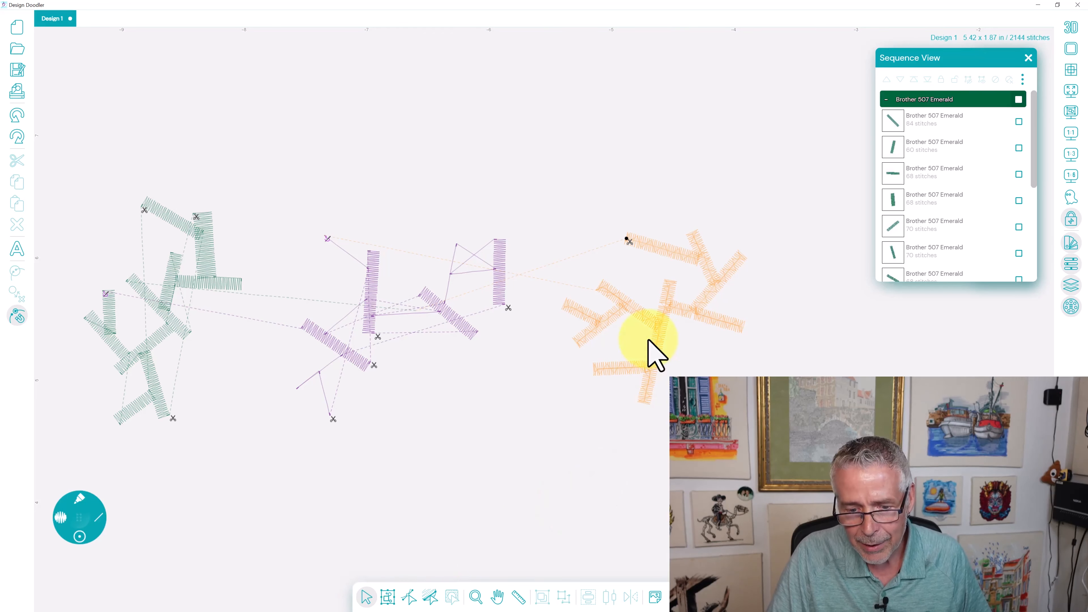
Edit the nodes of the Tangerine object, bending its lowest left-hand branch into an upward curve
{"action": "left_click", "coordinate": [662, 369]}
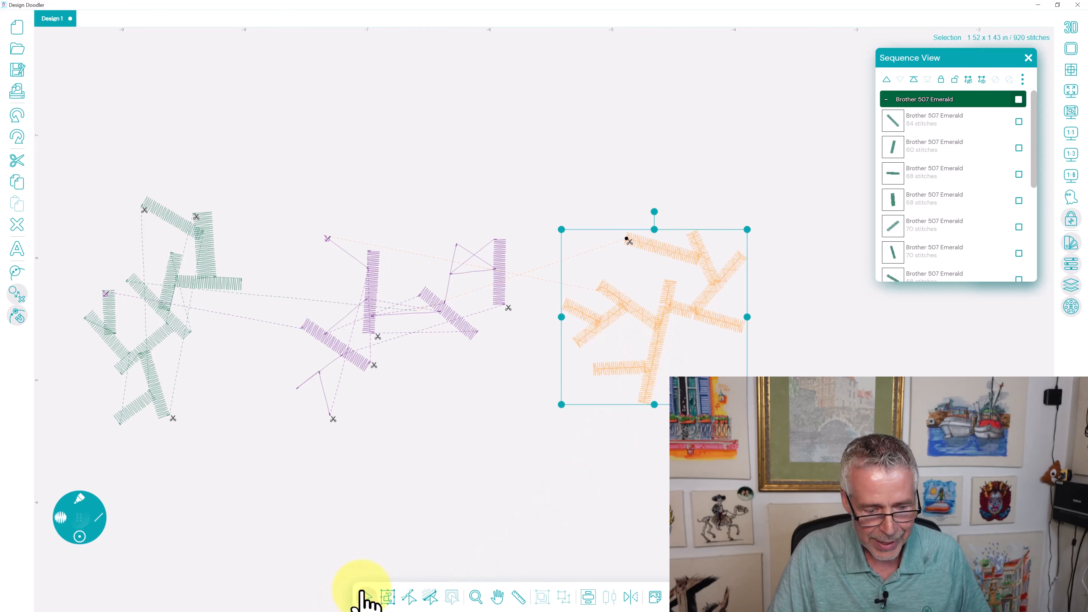
{"action": "left_click", "coordinate": [409, 597]}
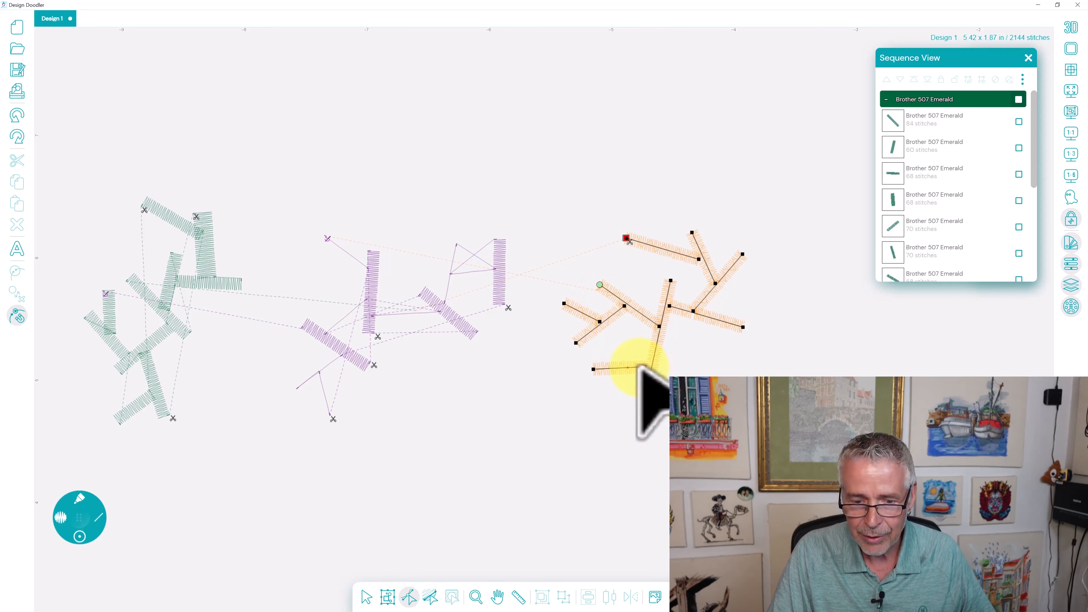
{"action": "left_click_drag", "start_coordinate": [628, 367], "coordinate": [607, 356]}
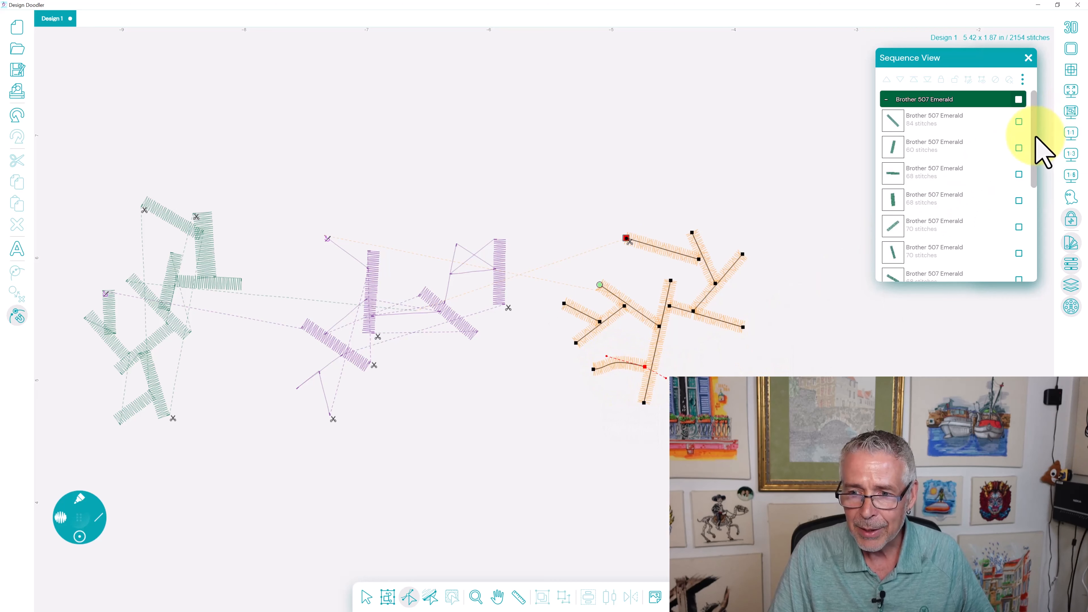
Lock the Brother 209 Tangerine object and switch to node editing to test the lock
{"action": "scroll", "coordinate": [1033, 262], "scroll_direction": "down", "scroll_amount": 5}
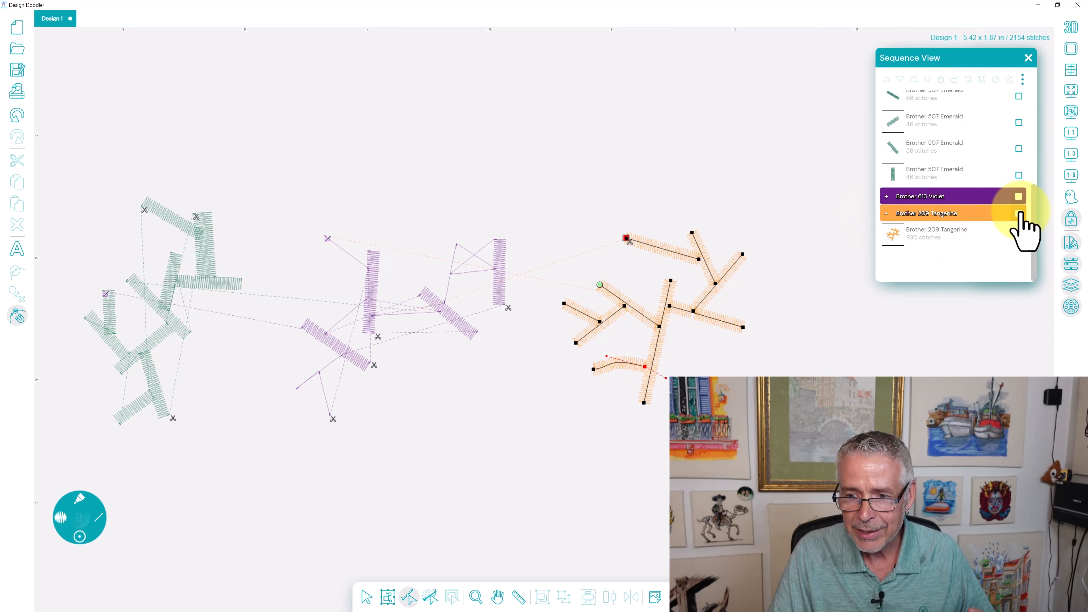
{"action": "left_click", "coordinate": [981, 212]}
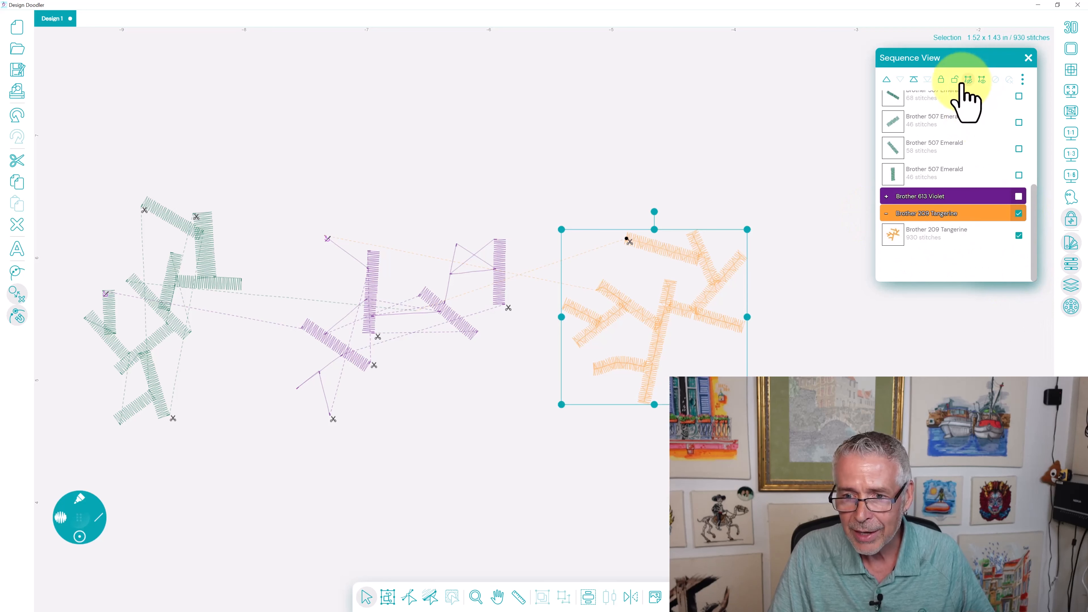
{"action": "left_click", "coordinate": [941, 80]}
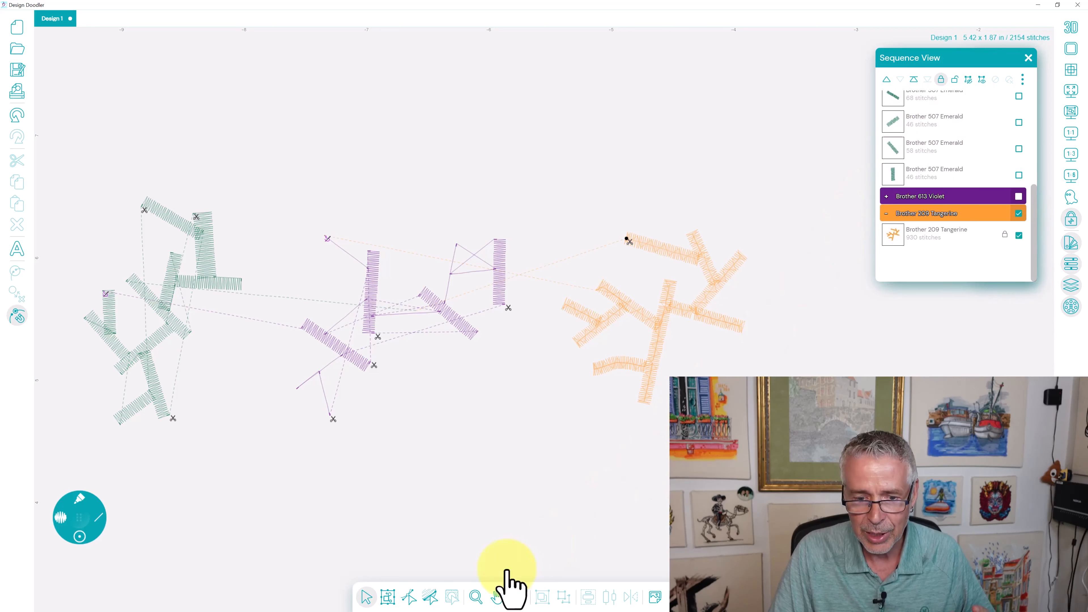
{"action": "left_click", "coordinate": [409, 597]}
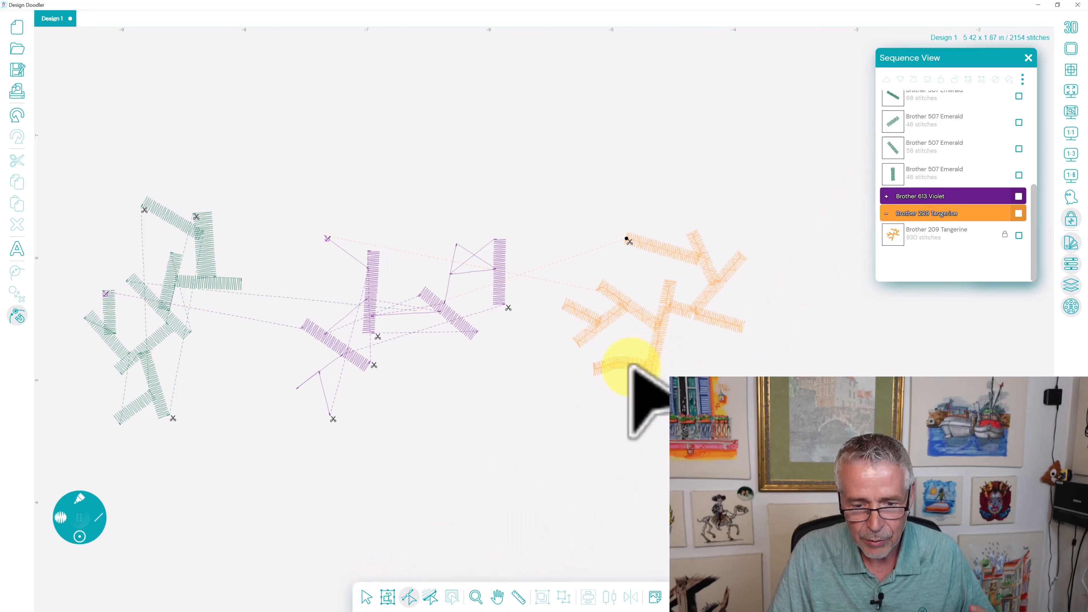